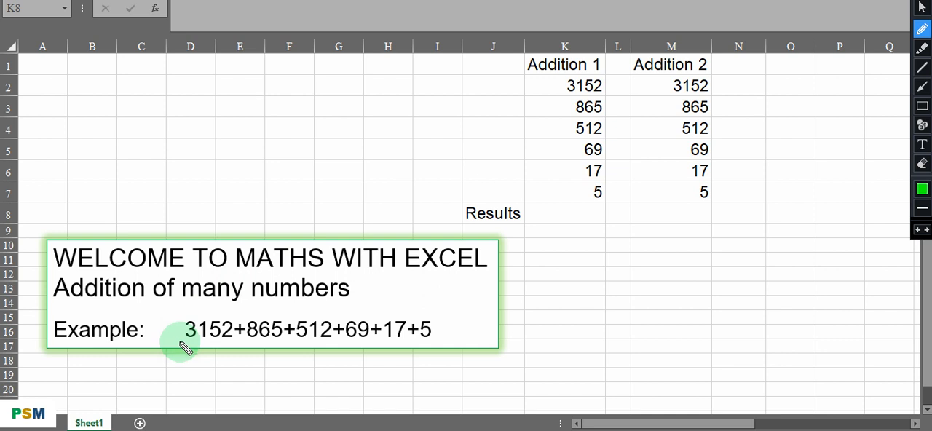
Underline the example expression 3152+865+512+69+17+5 in the welcome box with a green freehand pen line.
left_click_drag(180, 348, 427, 344)
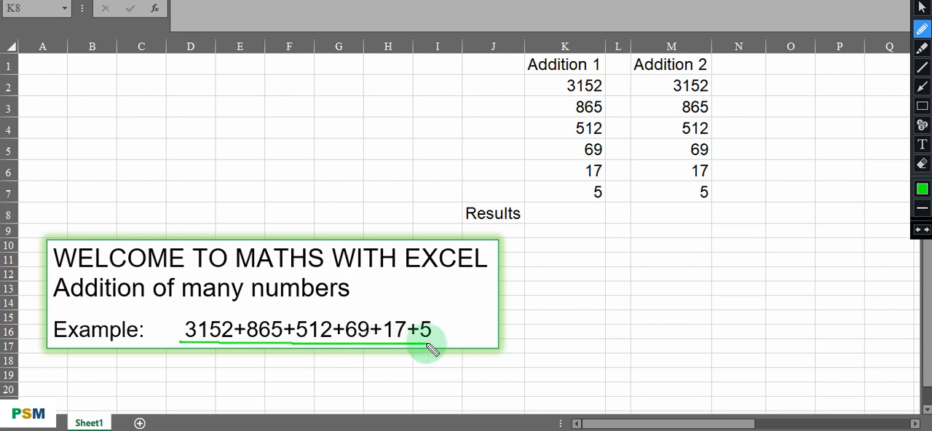
left_click(922, 9)
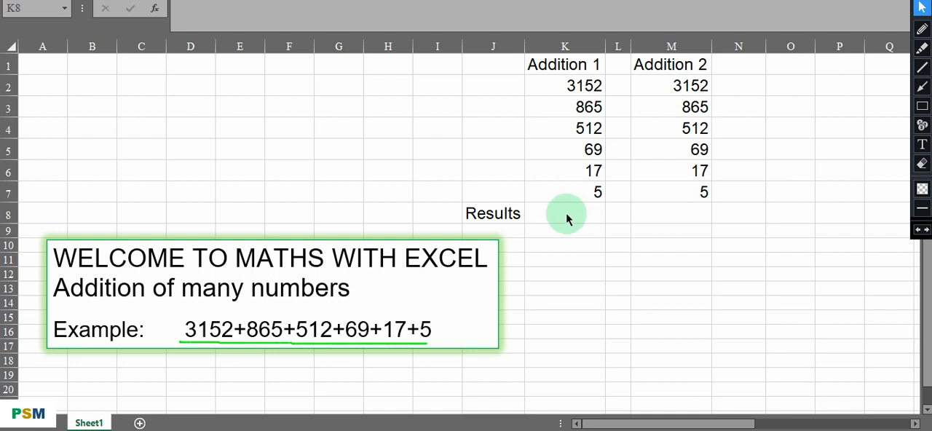
Enter the formula =(K2+K3+K4+K5+K6+K7) in Results cell K8 to add the Addition 1 numbers individually.
left_click(566, 214)
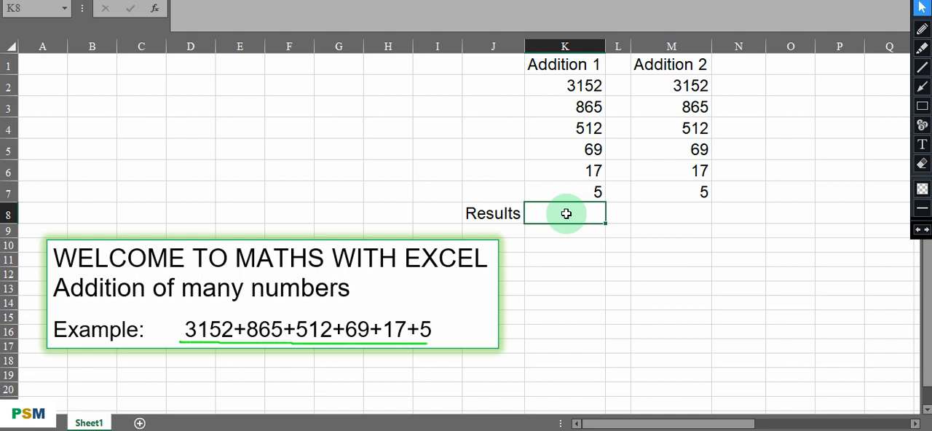
left_click(547, 88)
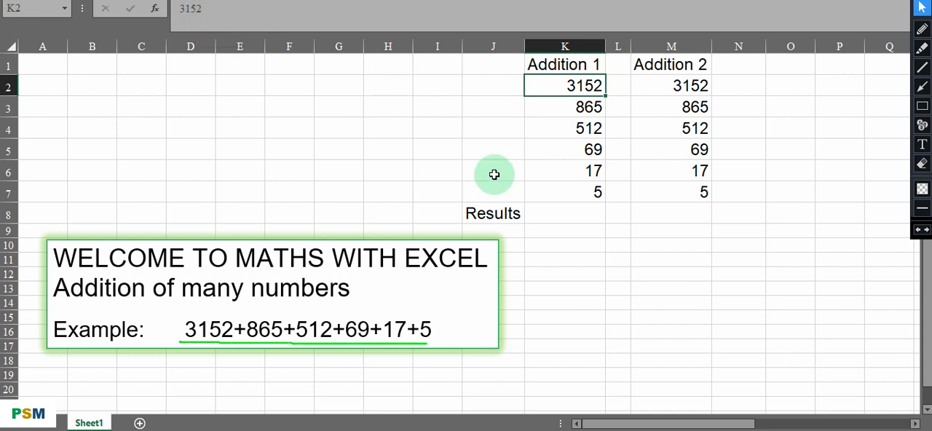
left_click(543, 212)
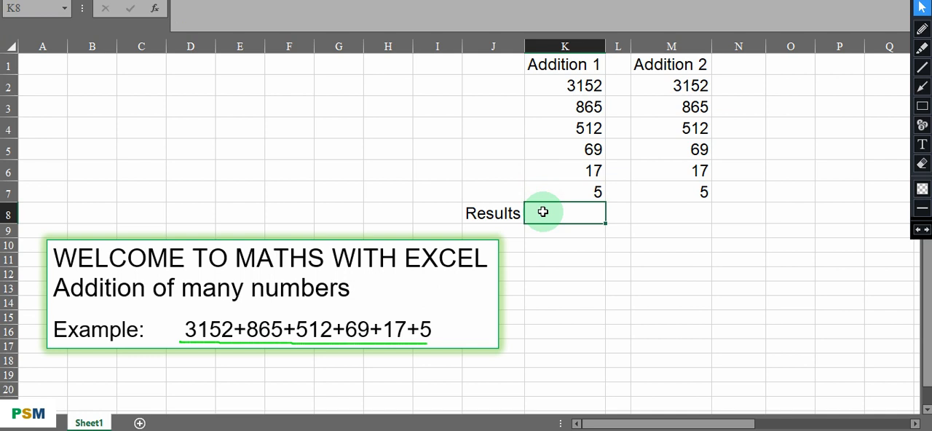
double_click(537, 212)
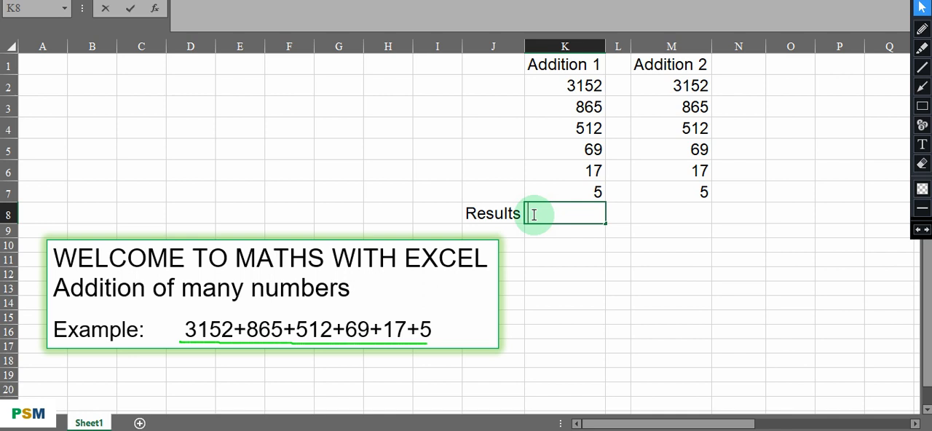
type("=(")
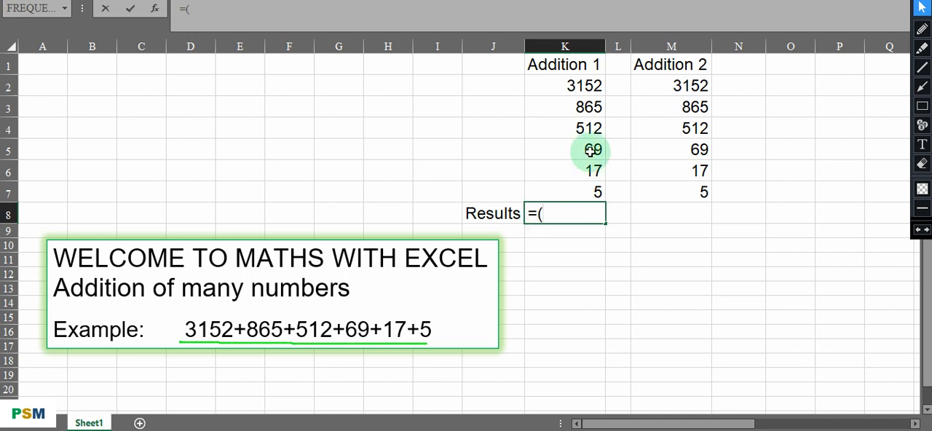
left_click(554, 89)
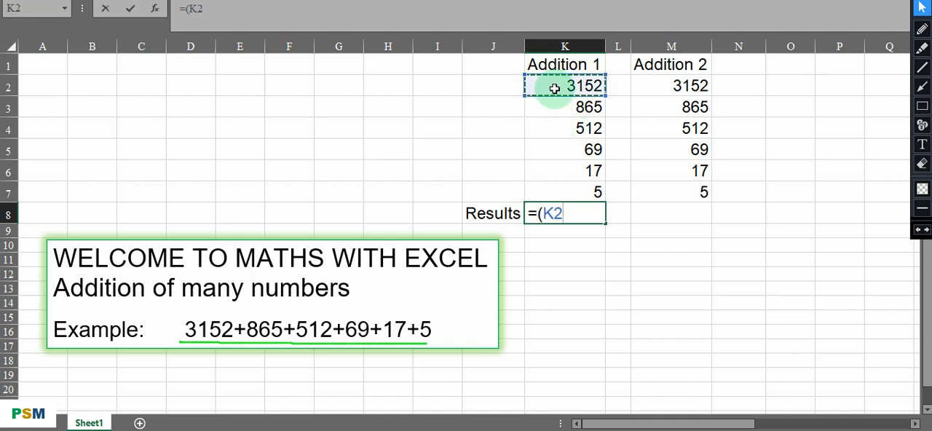
type("+")
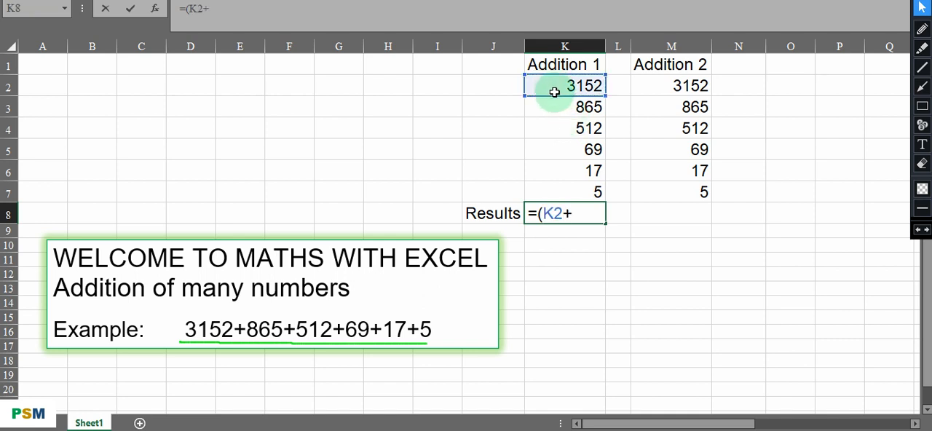
left_click(553, 108)
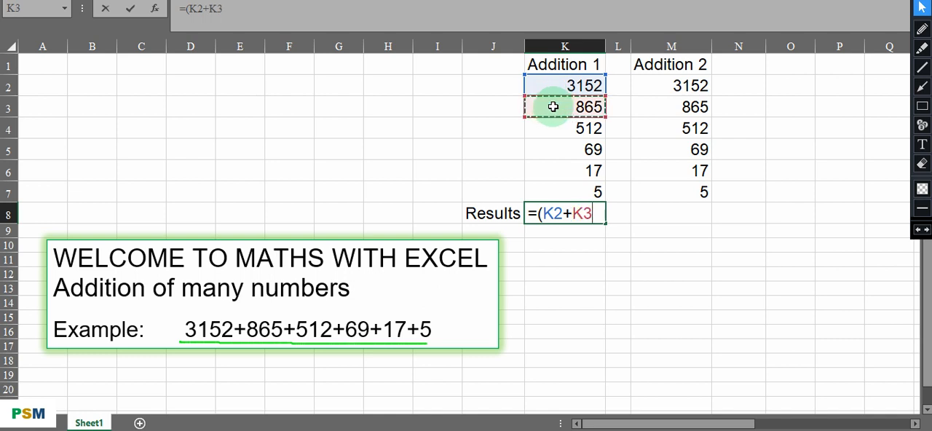
type("+")
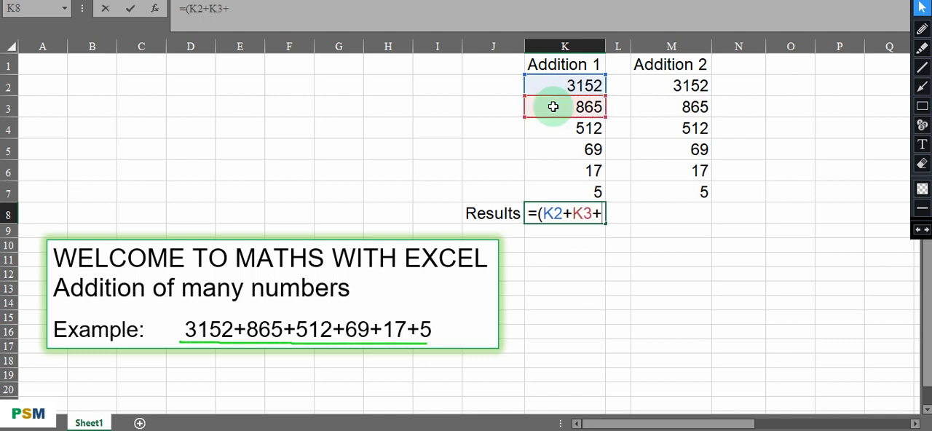
left_click(555, 128)
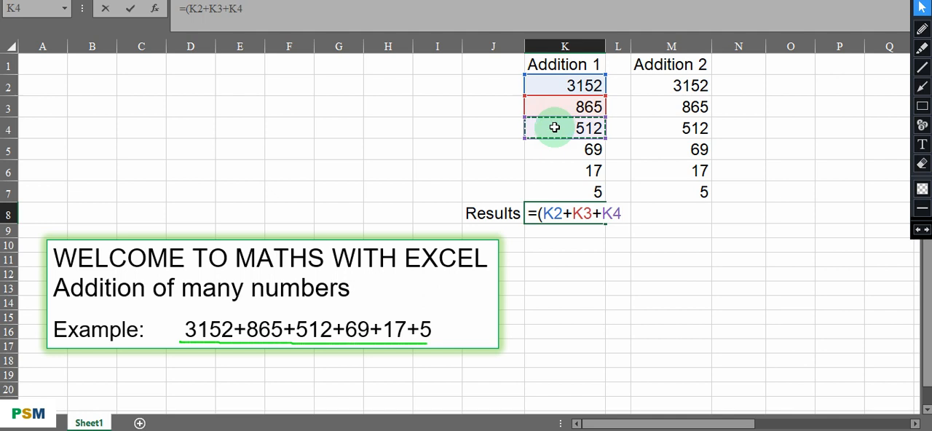
type("+")
left_click(555, 149)
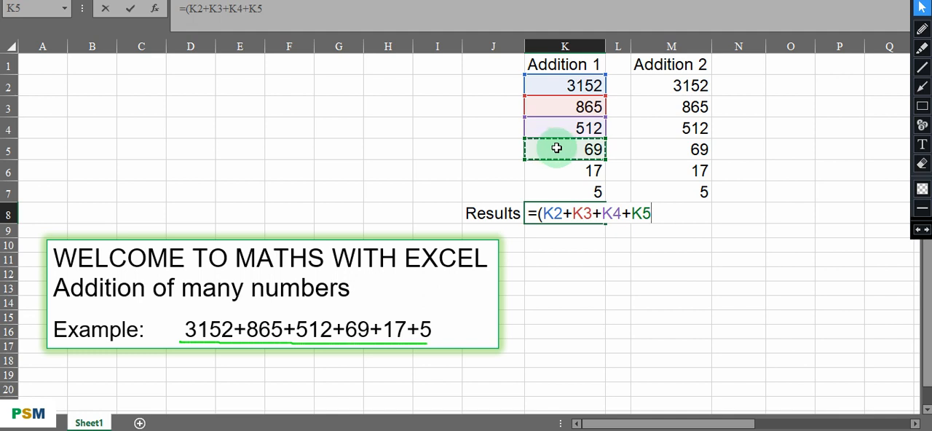
type("+")
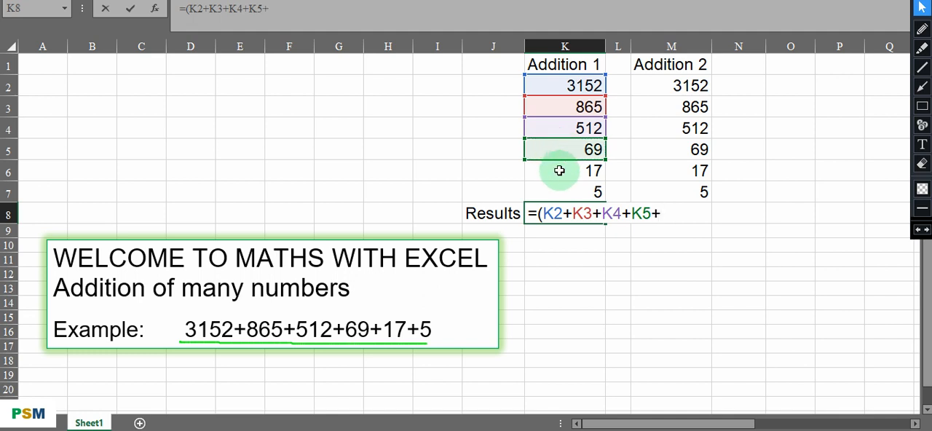
left_click(559, 171)
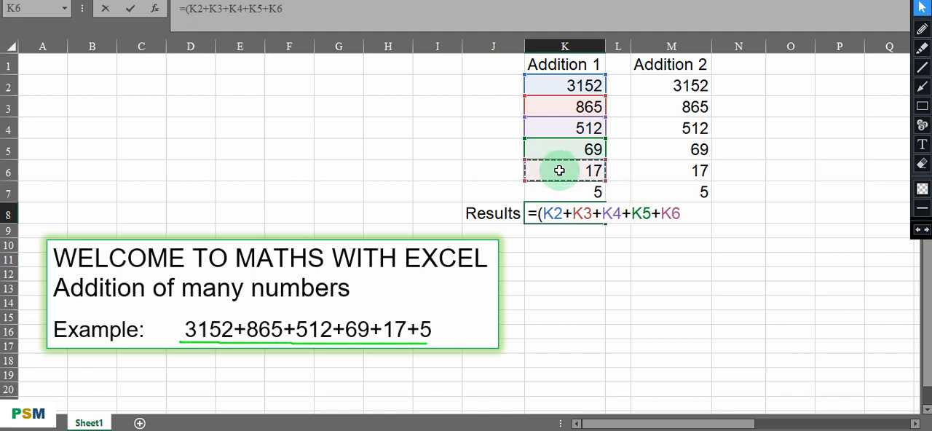
type("+")
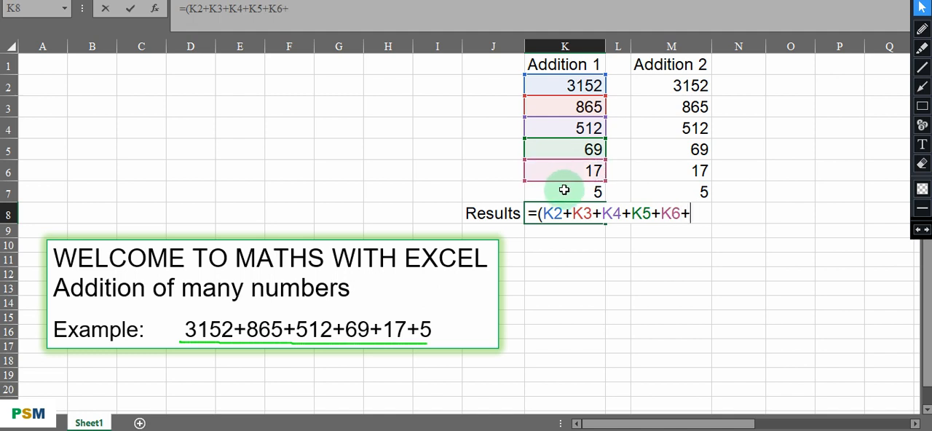
left_click(562, 194)
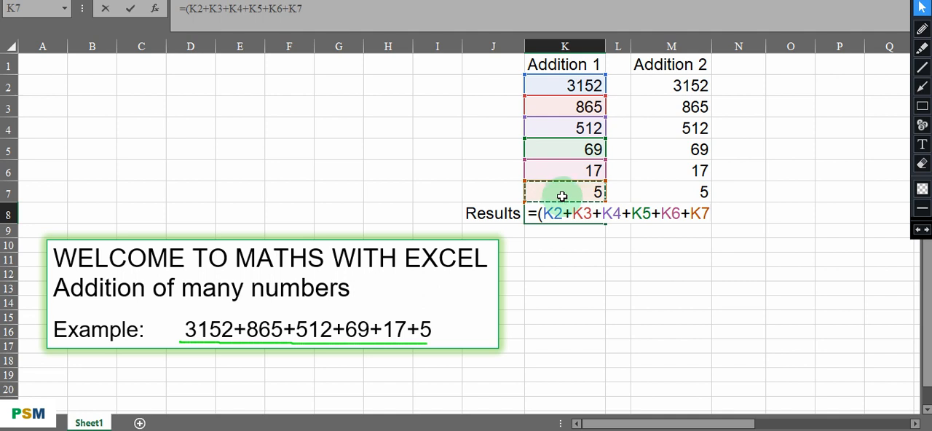
type(")")
key("Return")
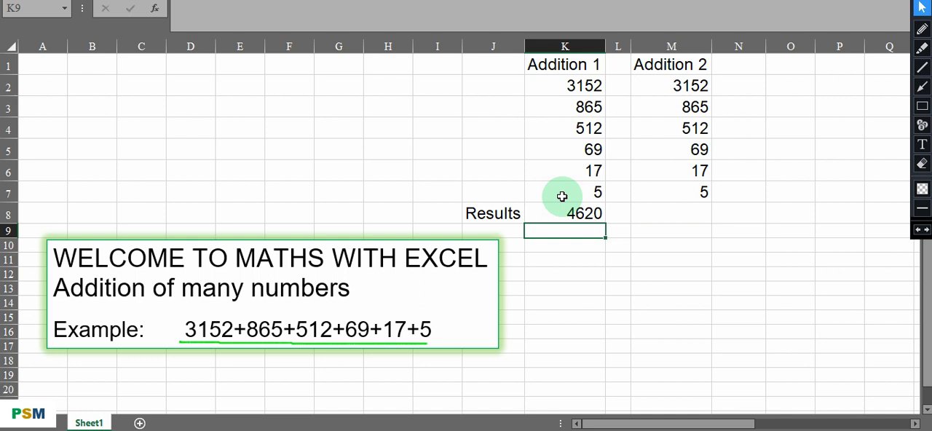
Enter the formula =sum(M2:M7) in Results cell M8 to total the Addition 2 column.
left_click(652, 216)
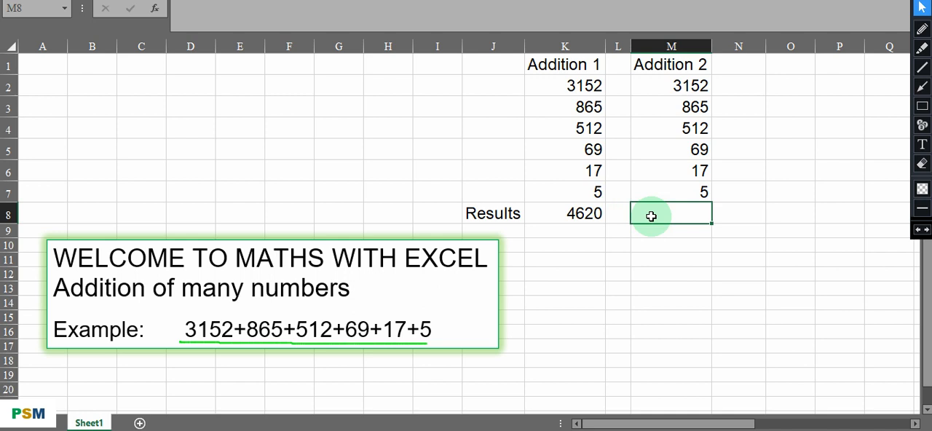
double_click(651, 216)
type("=")
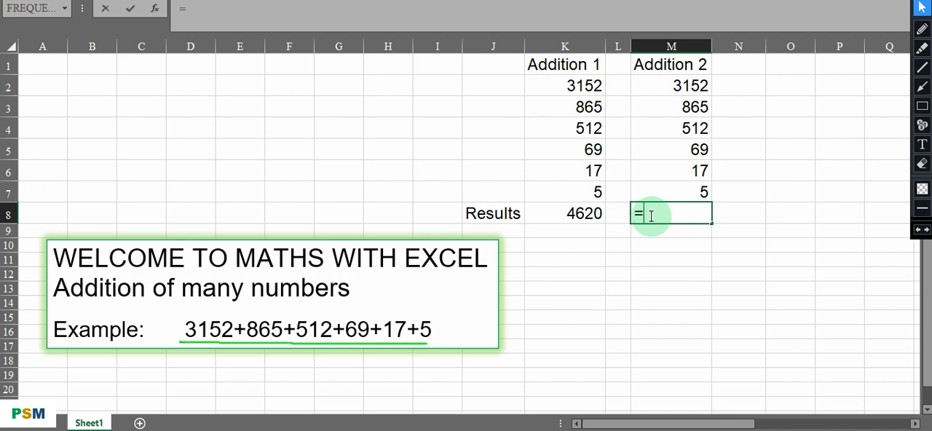
type("sum")
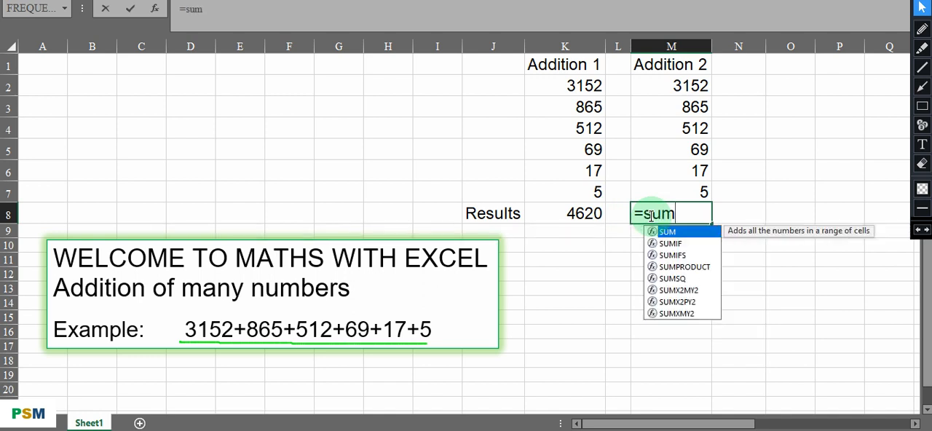
type("(")
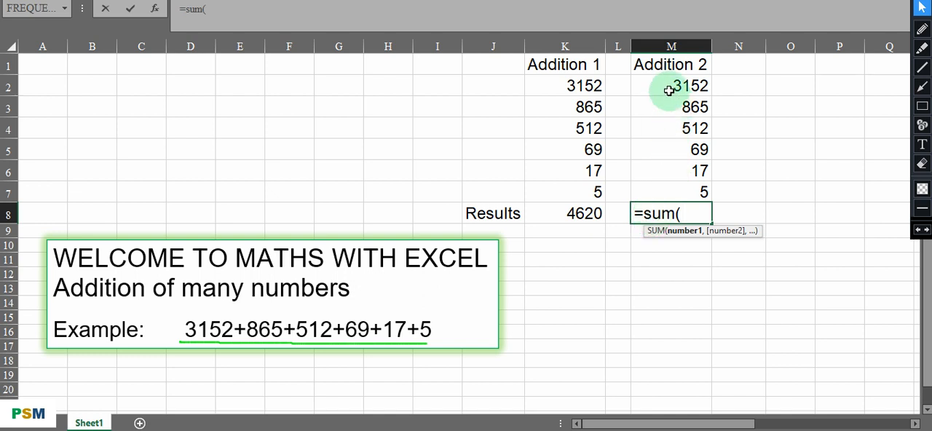
left_click_drag(660, 88, 676, 185)
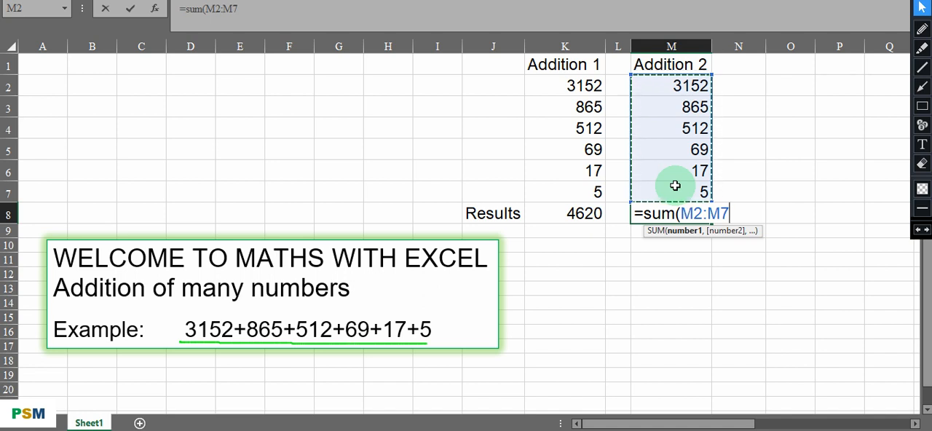
type(")")
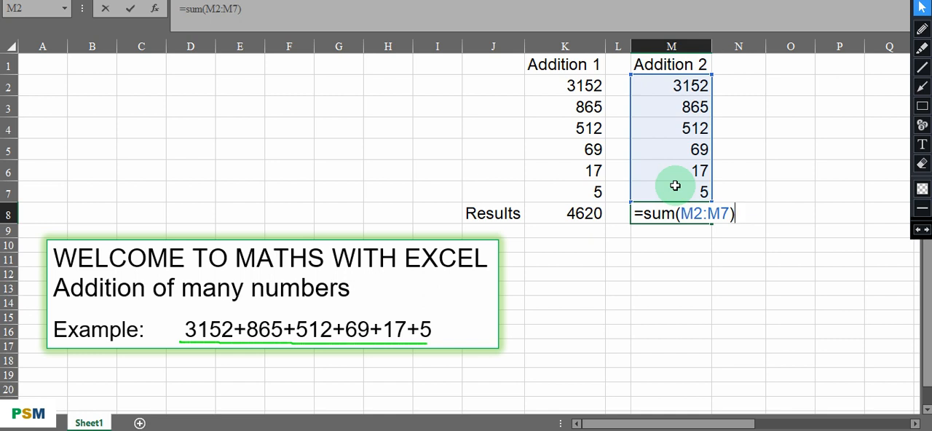
key("Return")
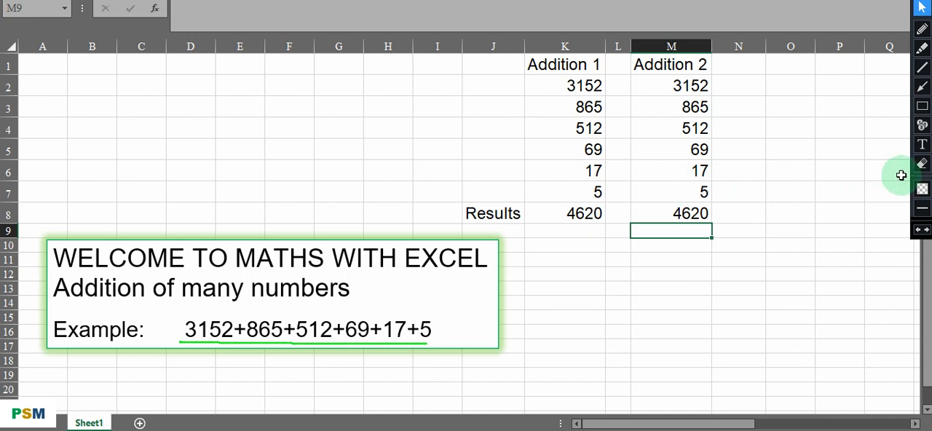
Erase the green pen underline beneath the example expression and return to the normal pointer.
left_click(923, 166)
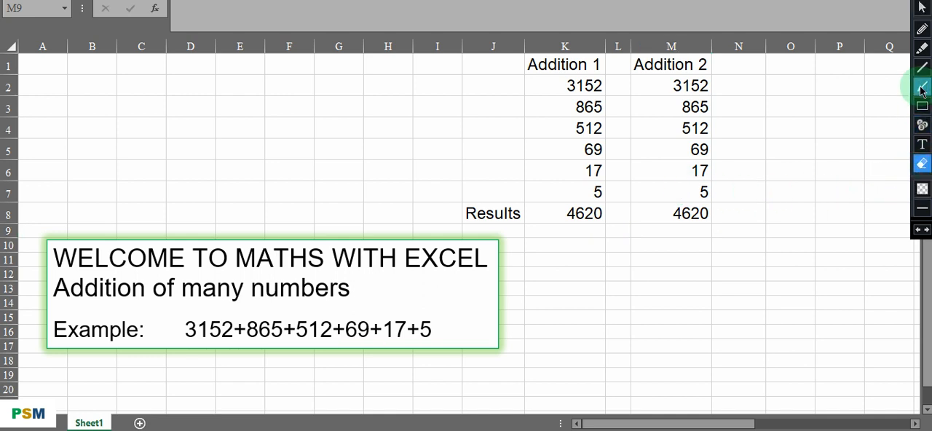
left_click(920, 9)
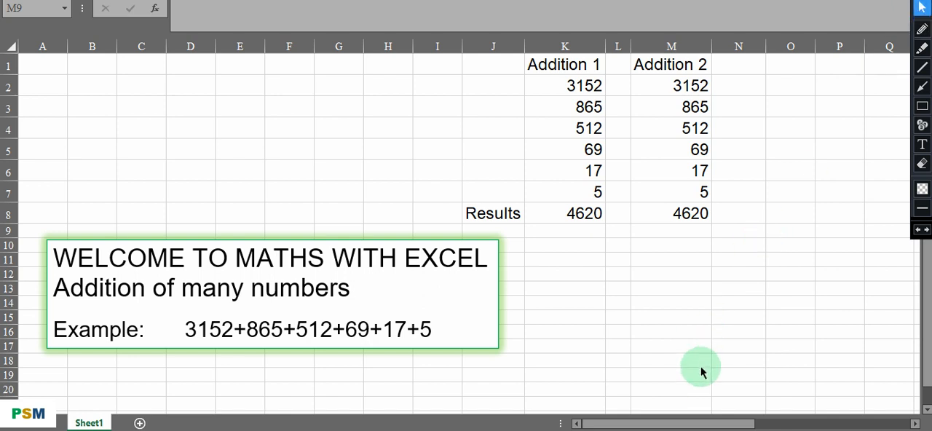
View the green closing message box located around columns S to AE of the sheet.
left_click(707, 420)
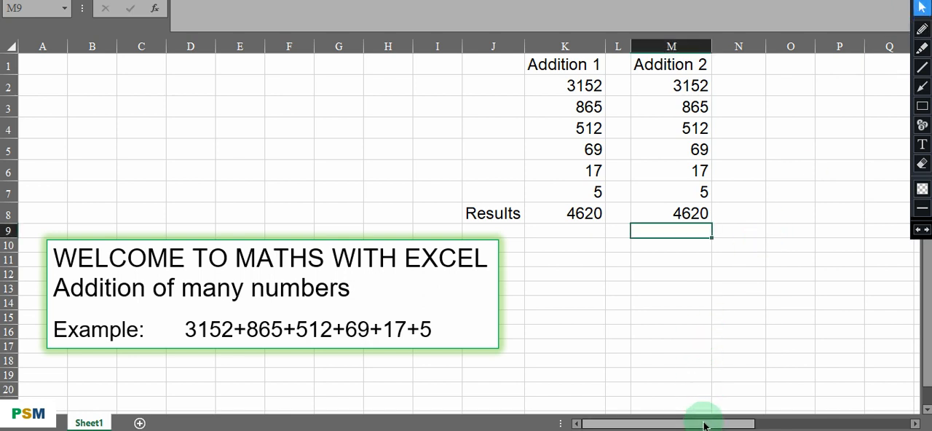
left_click_drag(738, 427, 845, 427)
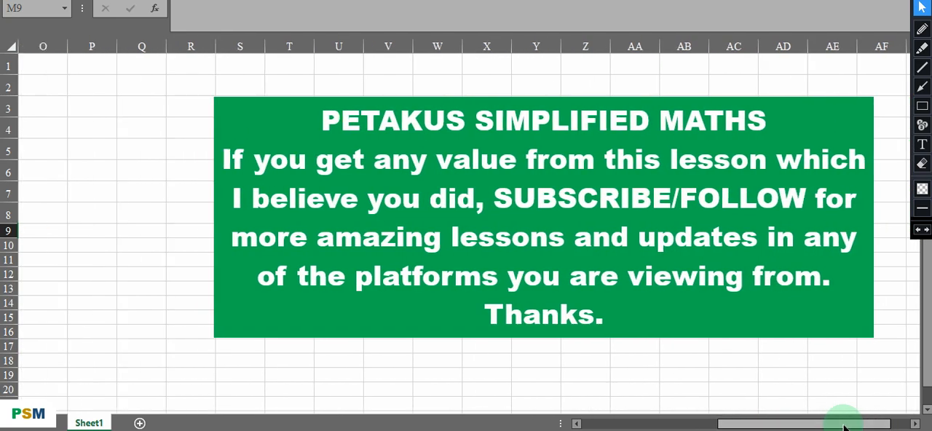